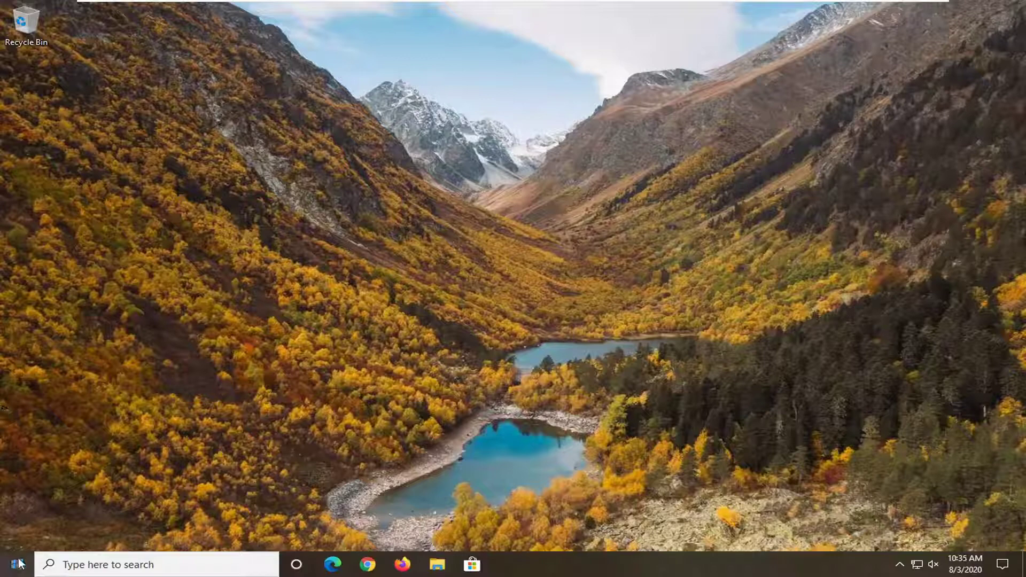
Open Control Panel in Category view and go to Network and Internet > Network and Sharing Center.
left_click(17, 565)
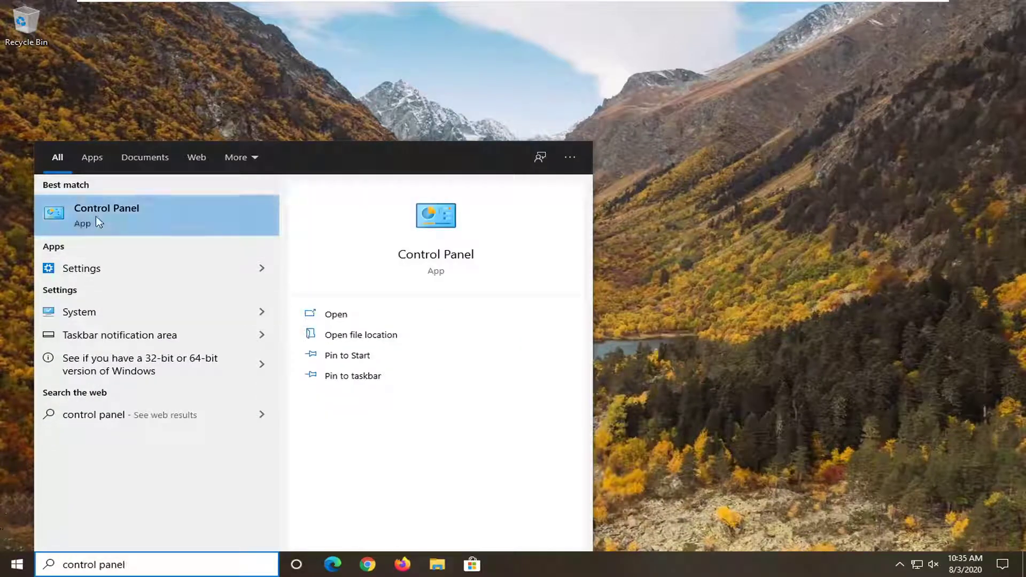
left_click(98, 222)
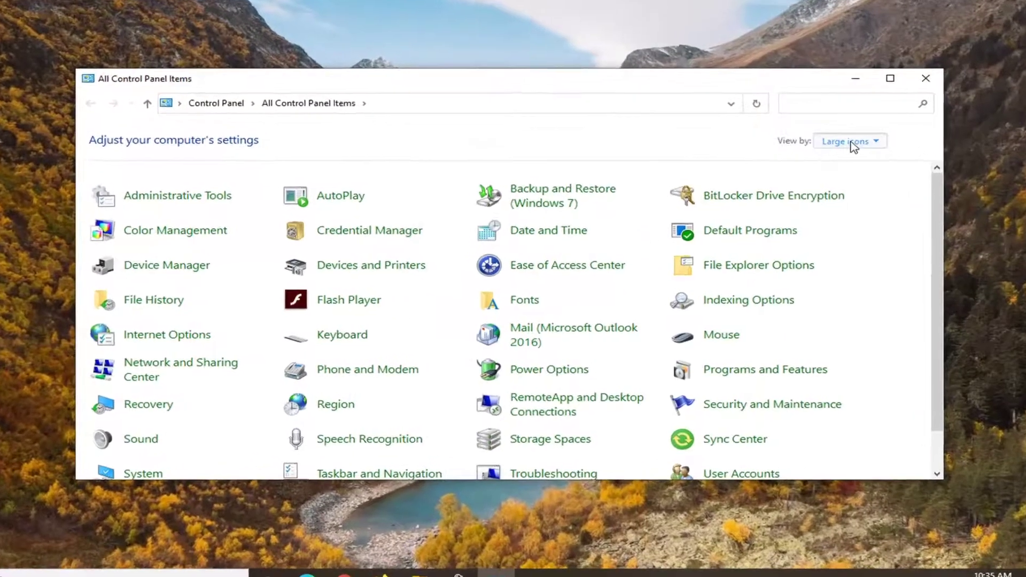
left_click(830, 155)
left_click(838, 175)
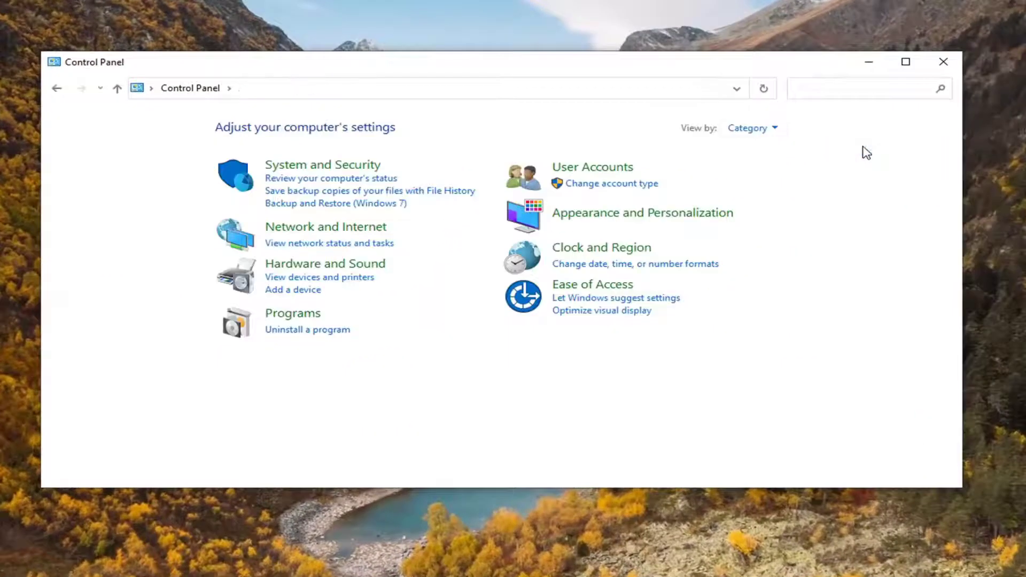
left_click(335, 227)
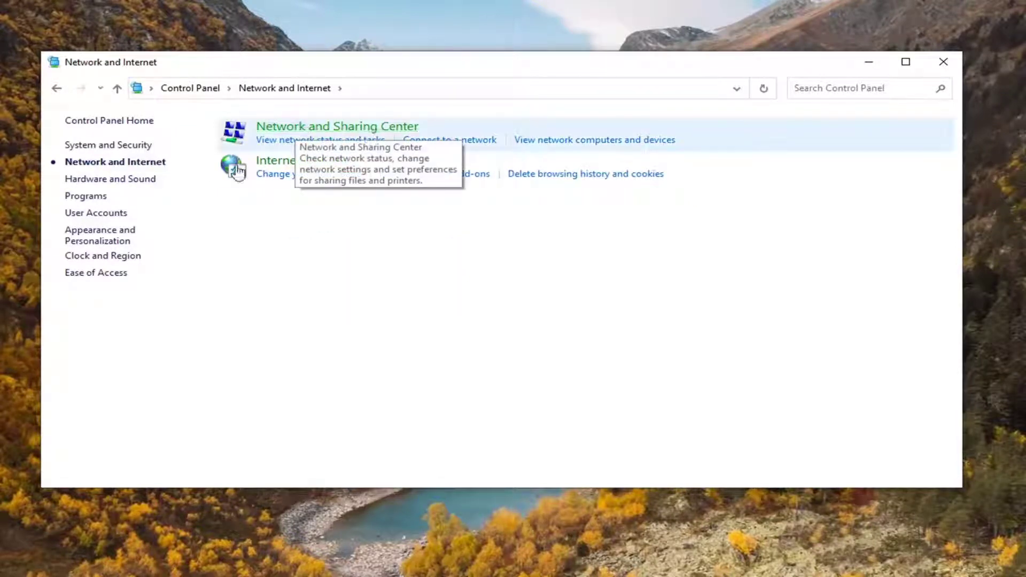
left_click(330, 127)
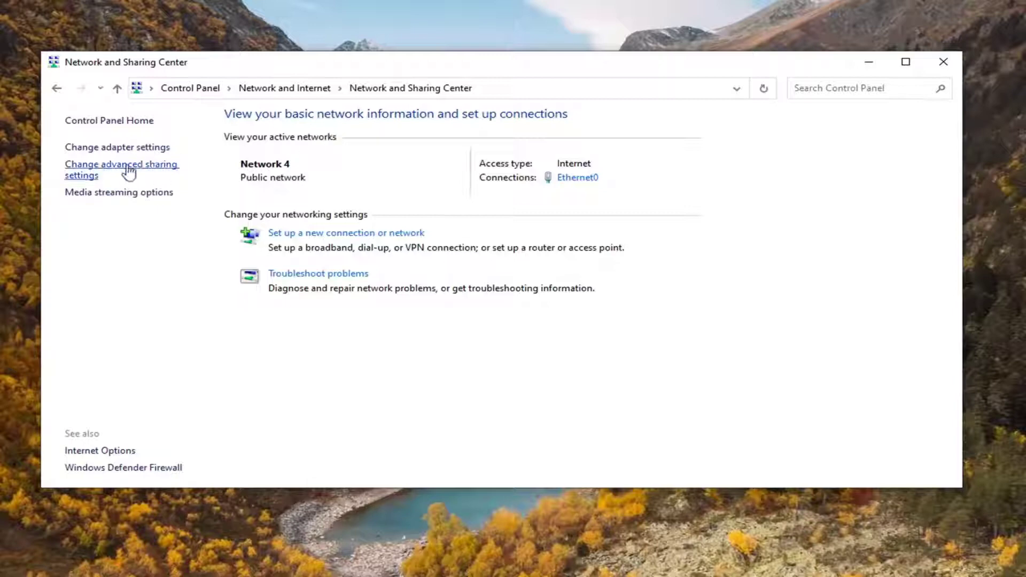
In advanced sharing settings, turn on file and printer sharing for Private and Guest or Public, then expand All Networks.
left_click(88, 174)
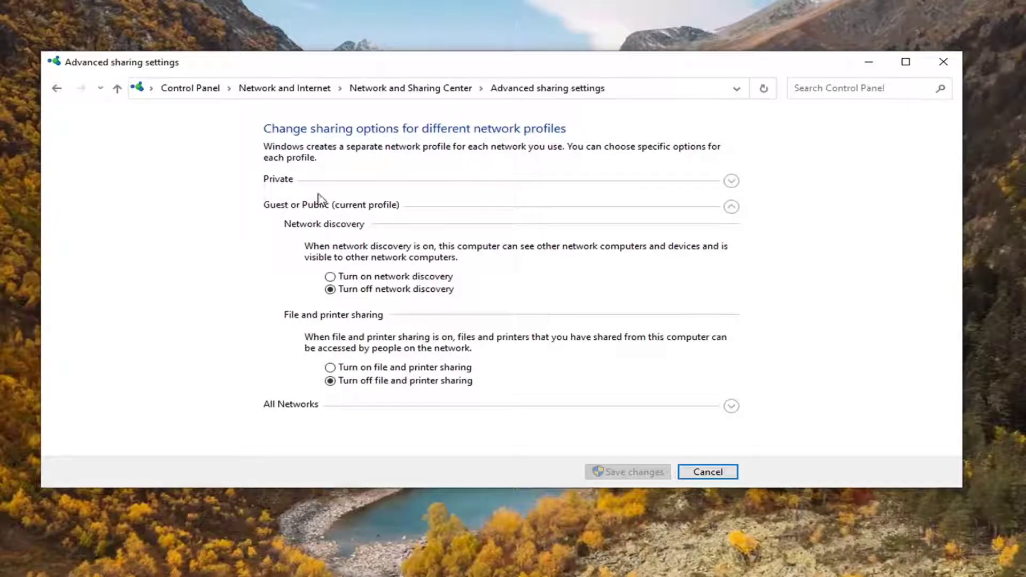
left_click(731, 181)
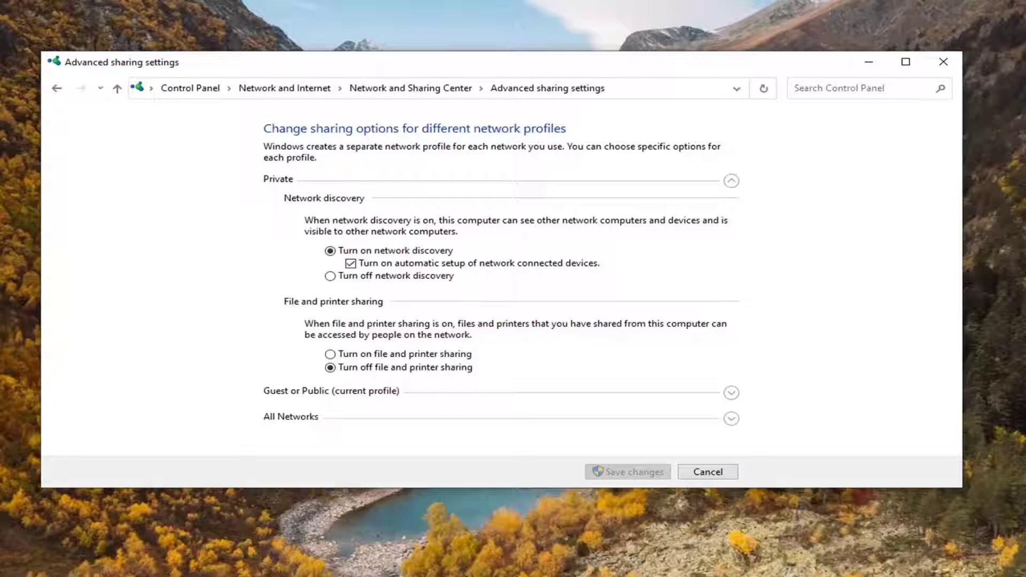
left_click(342, 355)
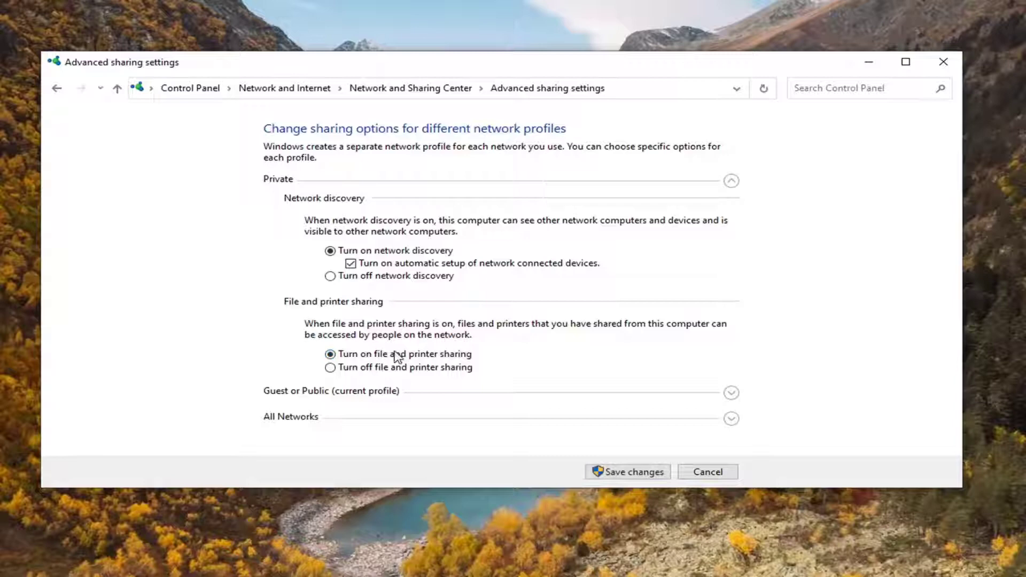
left_click(346, 396)
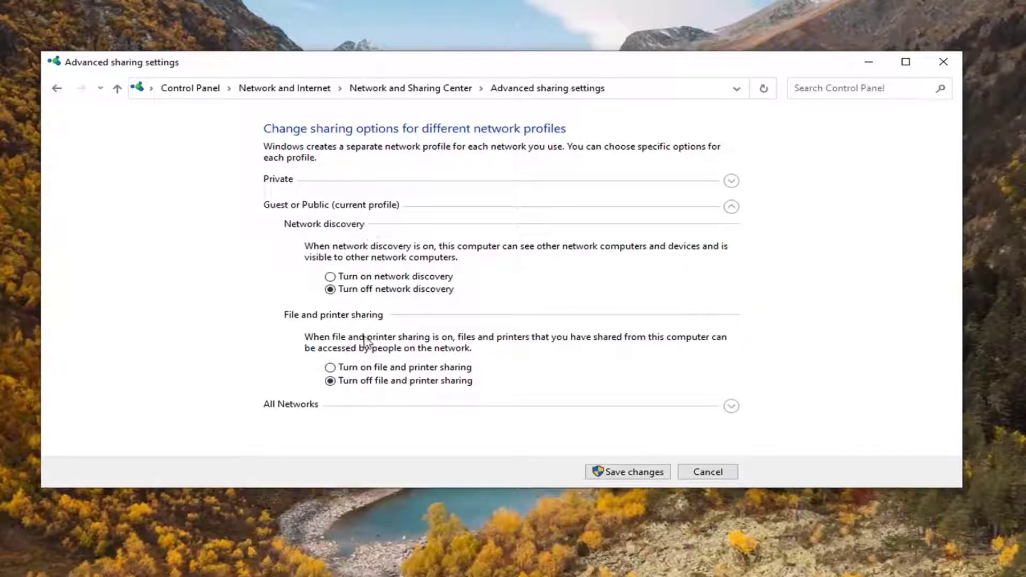
left_click(349, 369)
left_click(731, 407)
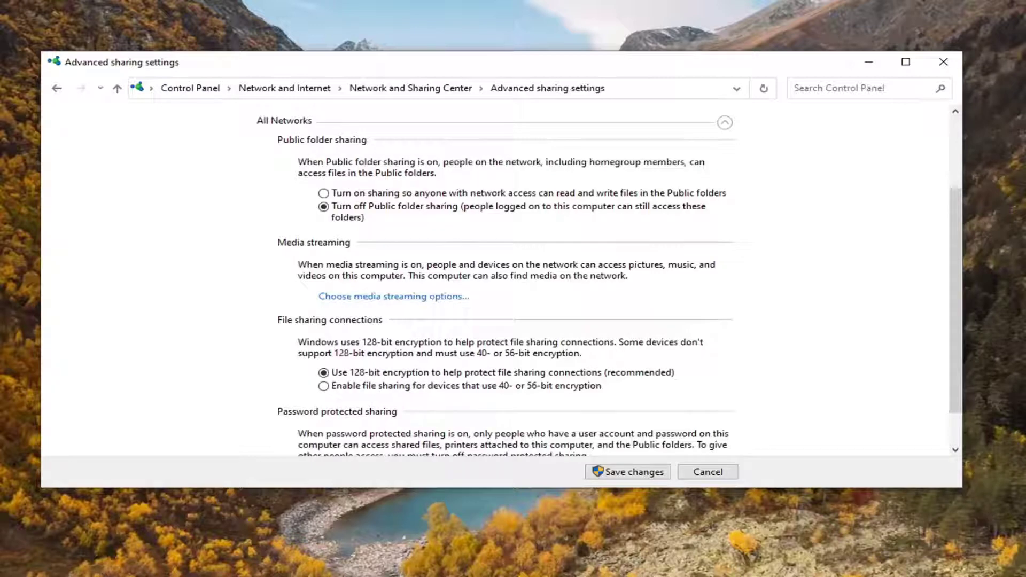
Scroll to the bottom of the advanced sharing settings and save the changes.
scroll(708, 305, "down", 2)
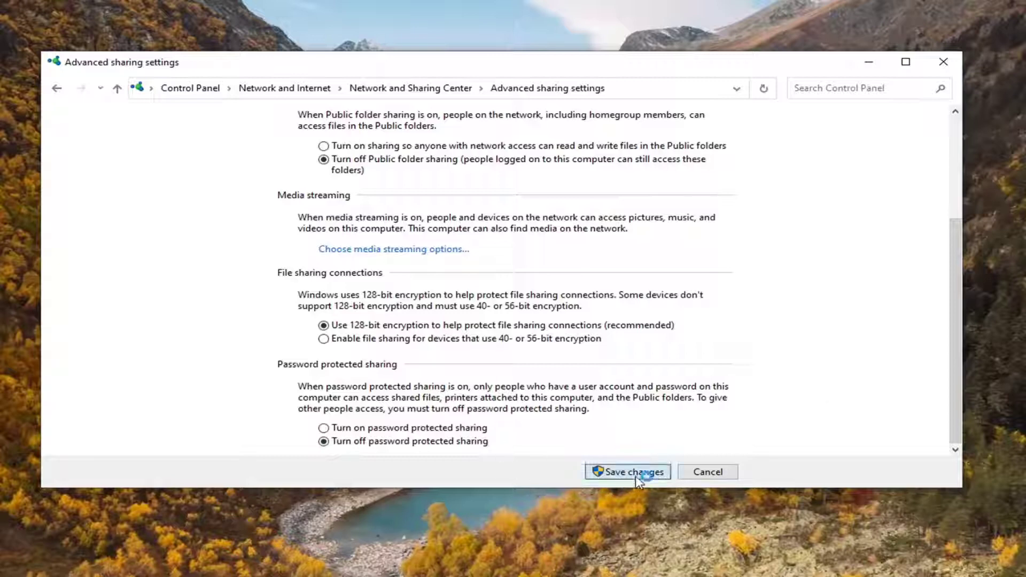
left_click(619, 476)
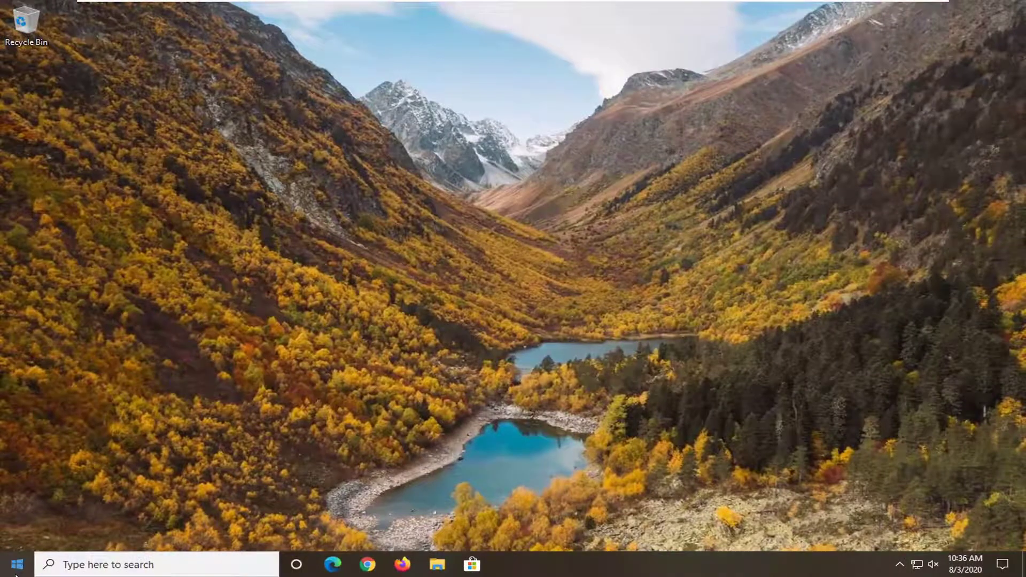
Launch Services from a Start search for 'services' and select the Server service in the list.
left_click(15, 574)
type("serv")
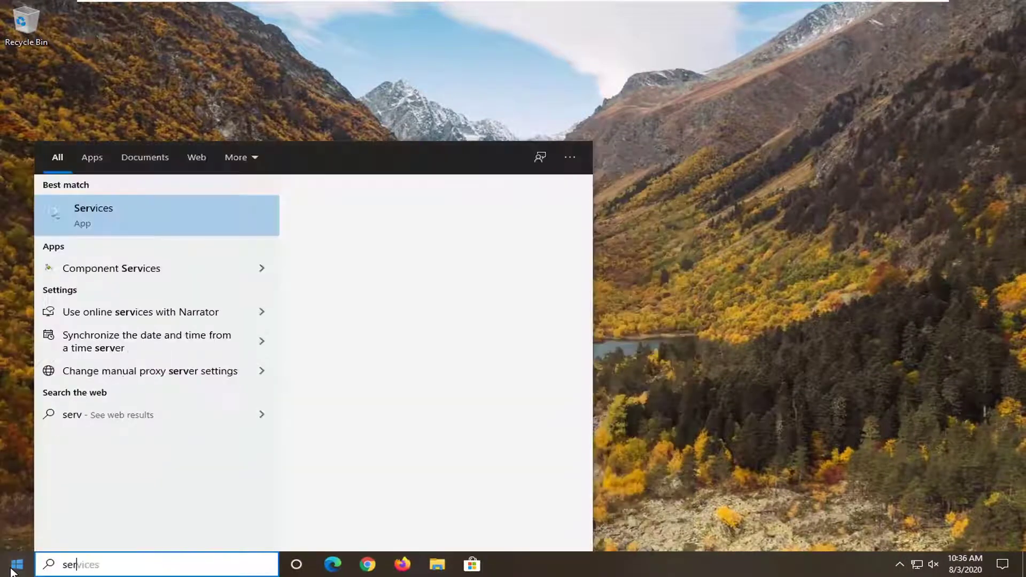
type("ices")
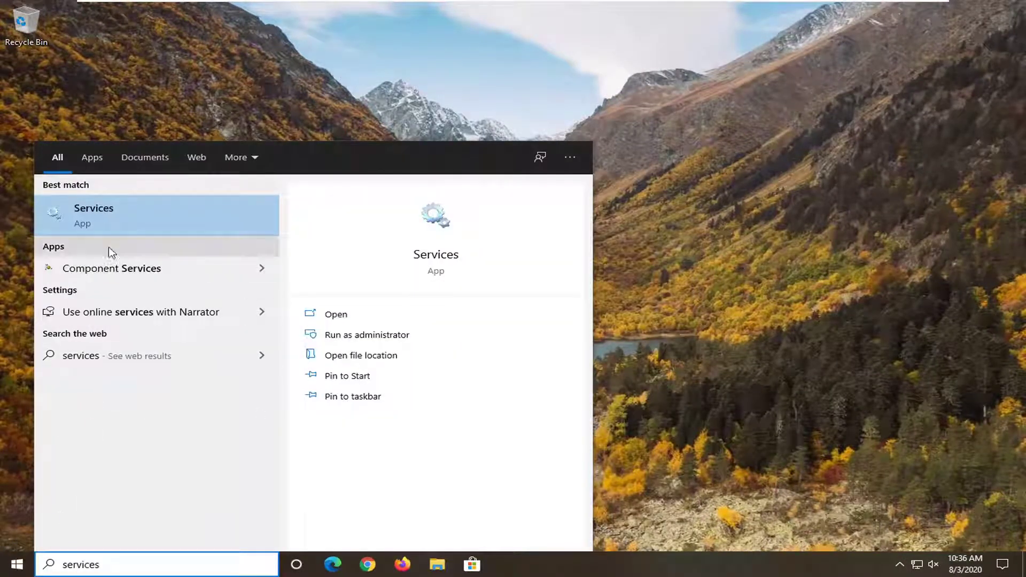
left_click(104, 216)
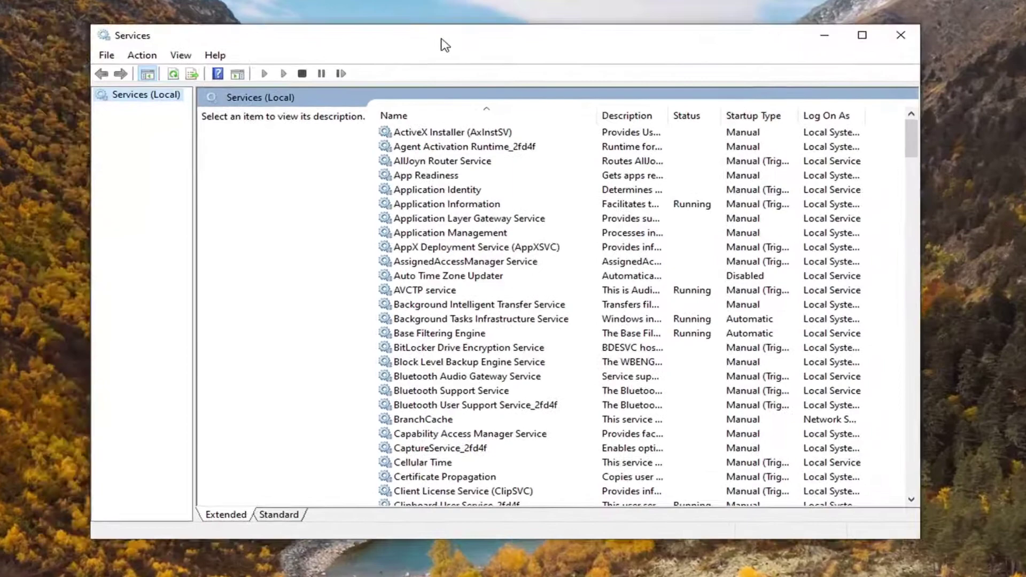
left_click(470, 218)
scroll(524, 344, "down", 4)
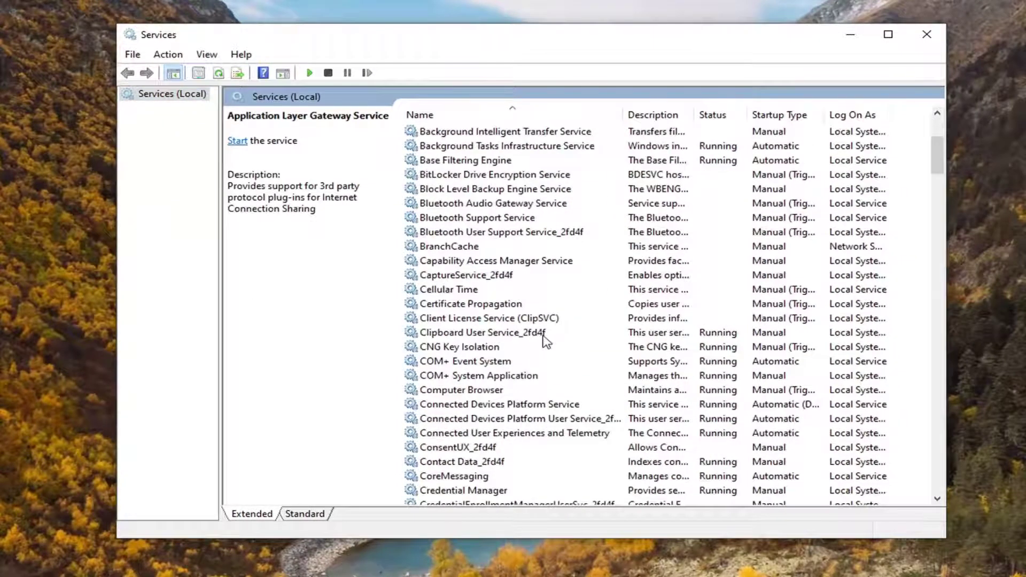
scroll(545, 342, "down", 20)
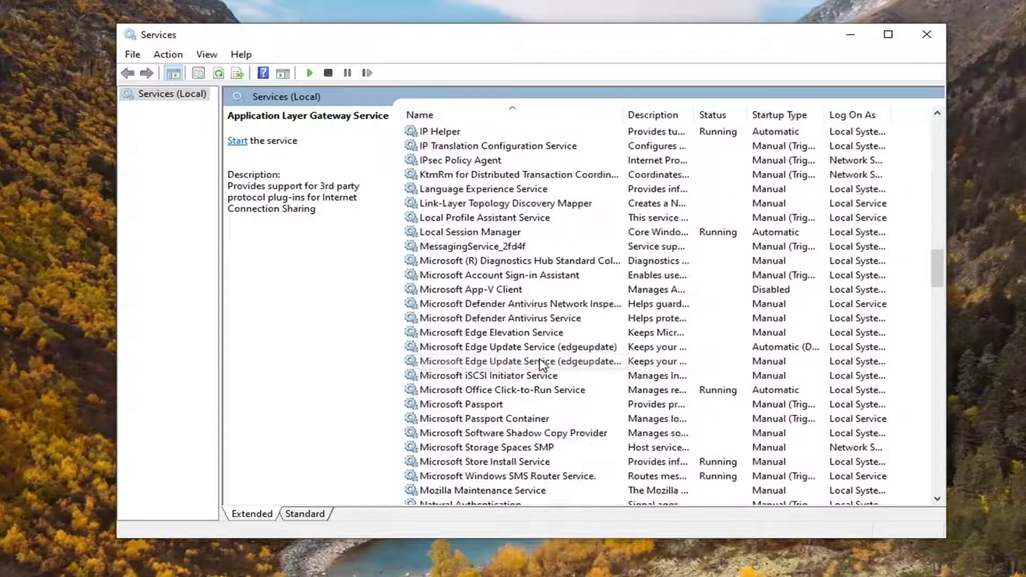
scroll(542, 363, "down", 15)
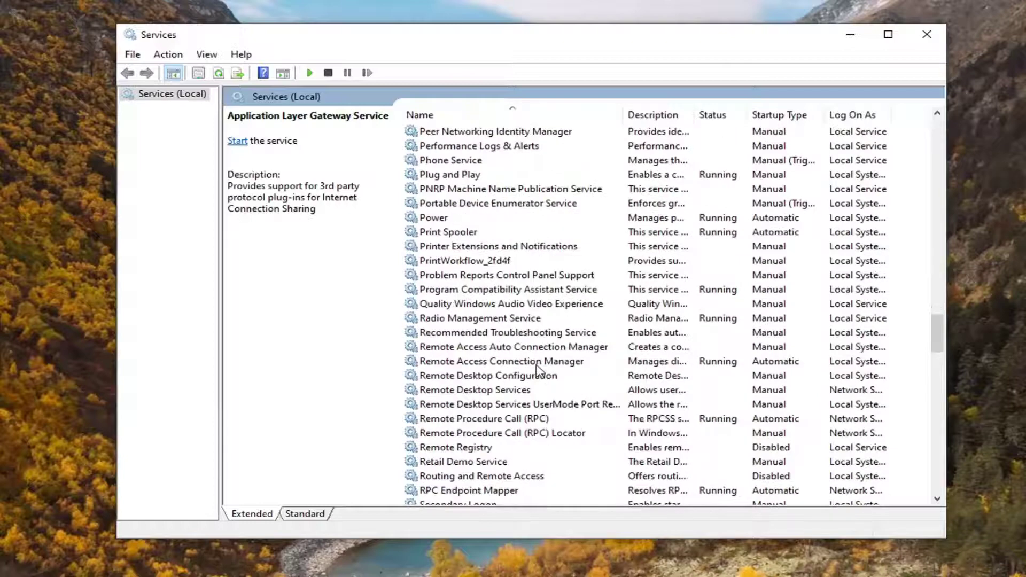
scroll(534, 372, "down", 4)
left_click(434, 434)
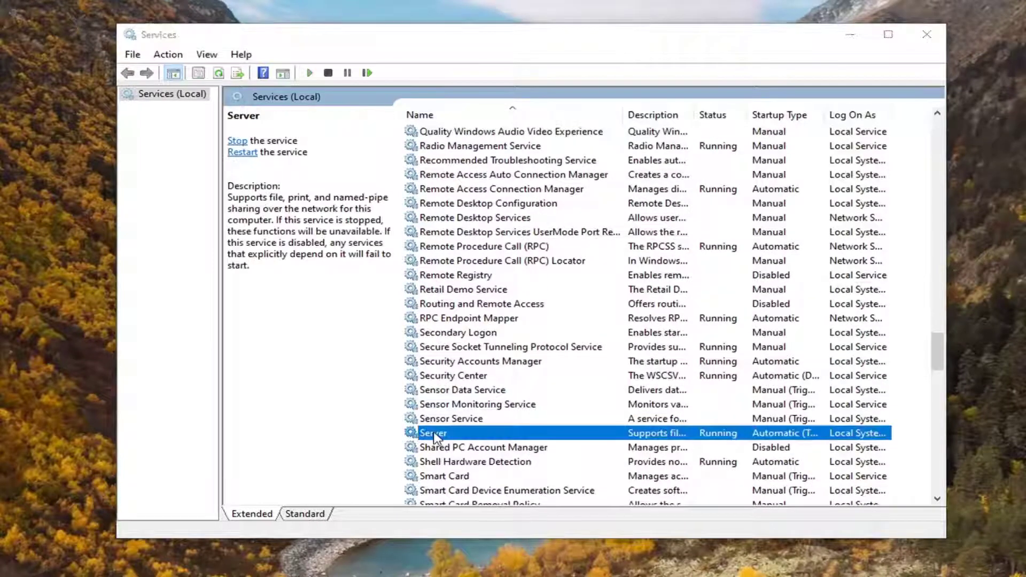
Check that the Server service's properties show Automatic startup and Running status, then close Services.
double_click(434, 434)
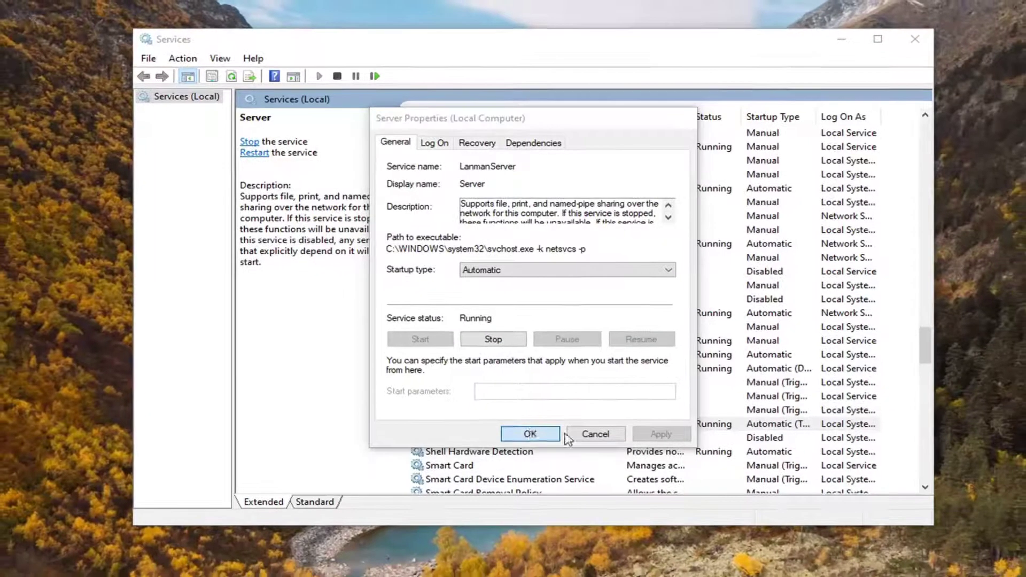
left_click(527, 444)
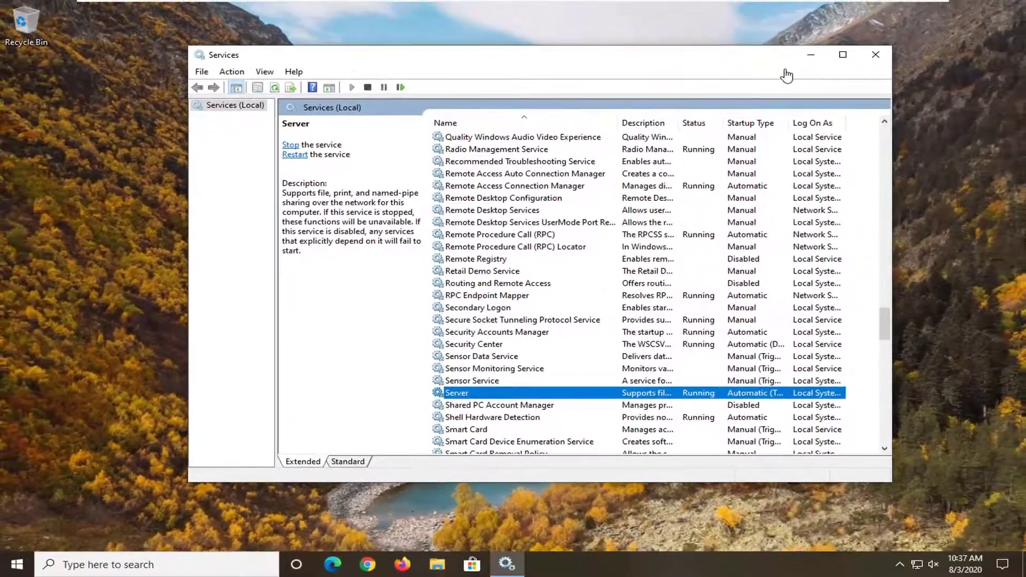
left_click(875, 54)
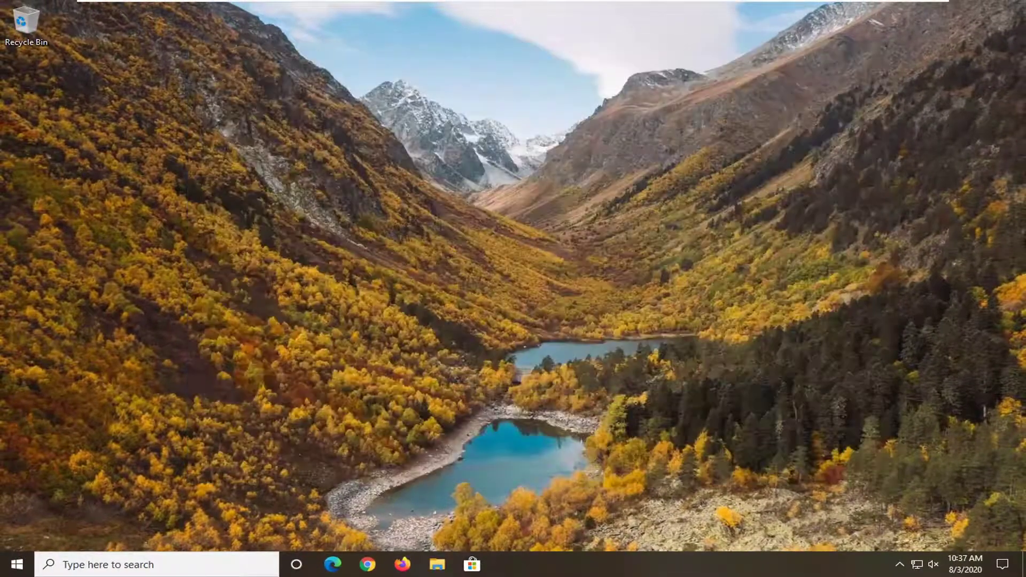
Find Troubleshoot settings via a 'troubleshoot' search and select Printer under Additional troubleshooters.
left_click(11, 565)
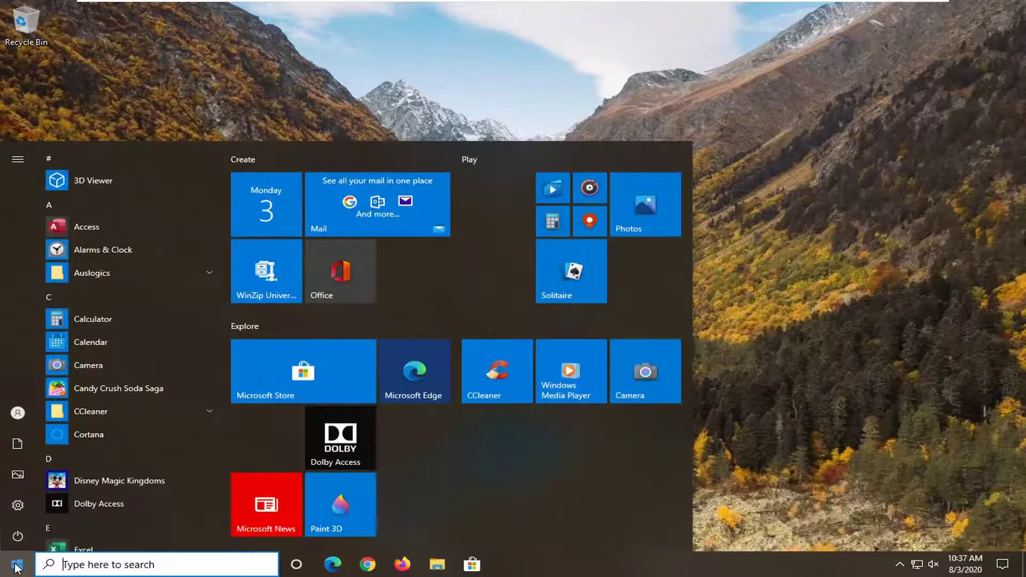
type("troubleshoot")
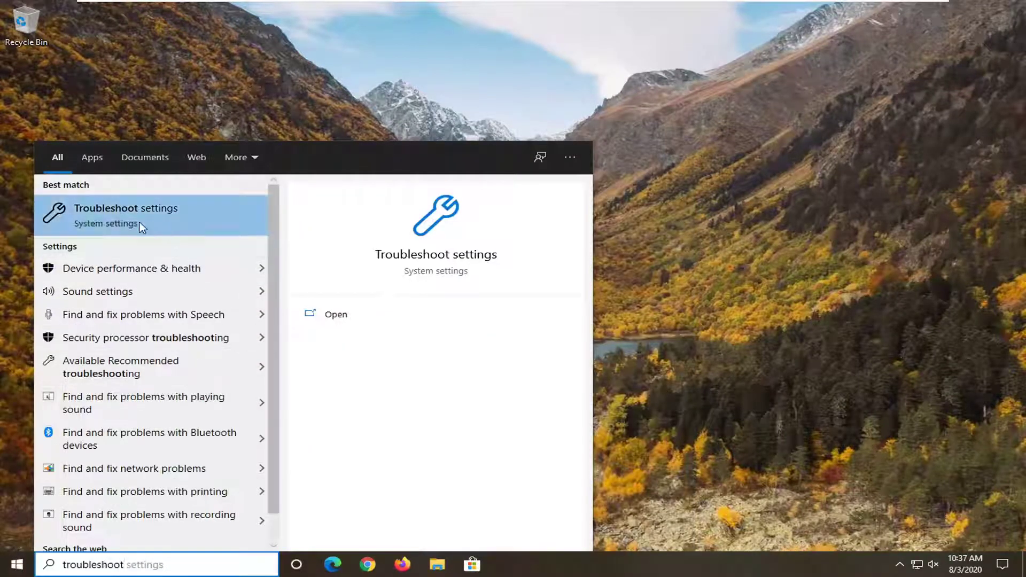
left_click(125, 215)
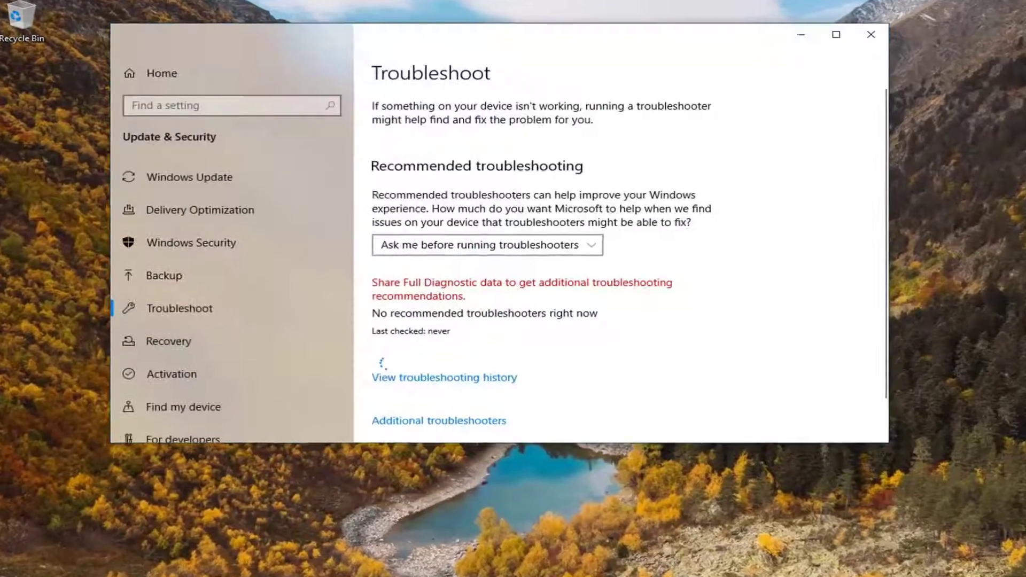
scroll(583, 356, "down", 2)
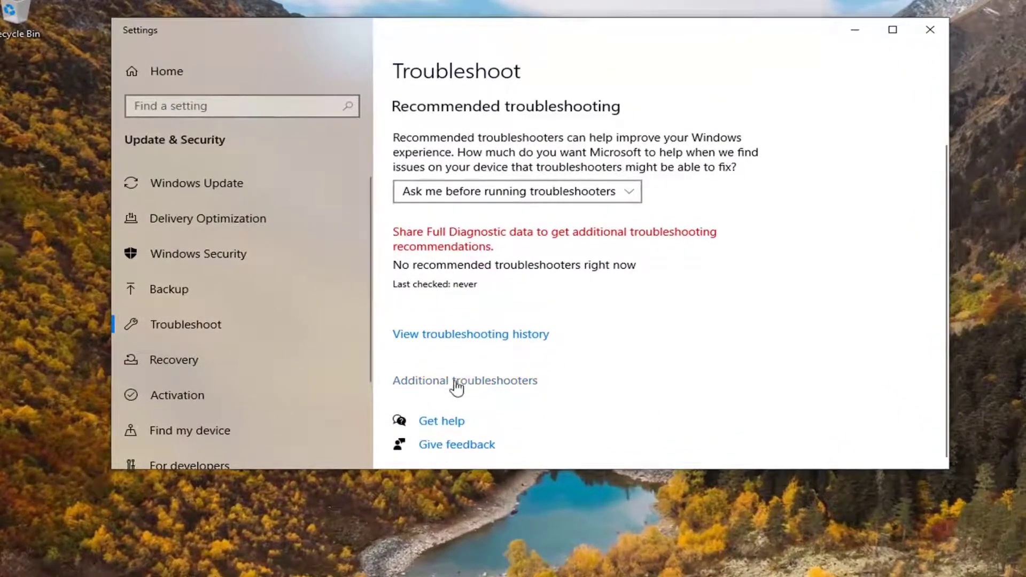
left_click(498, 382)
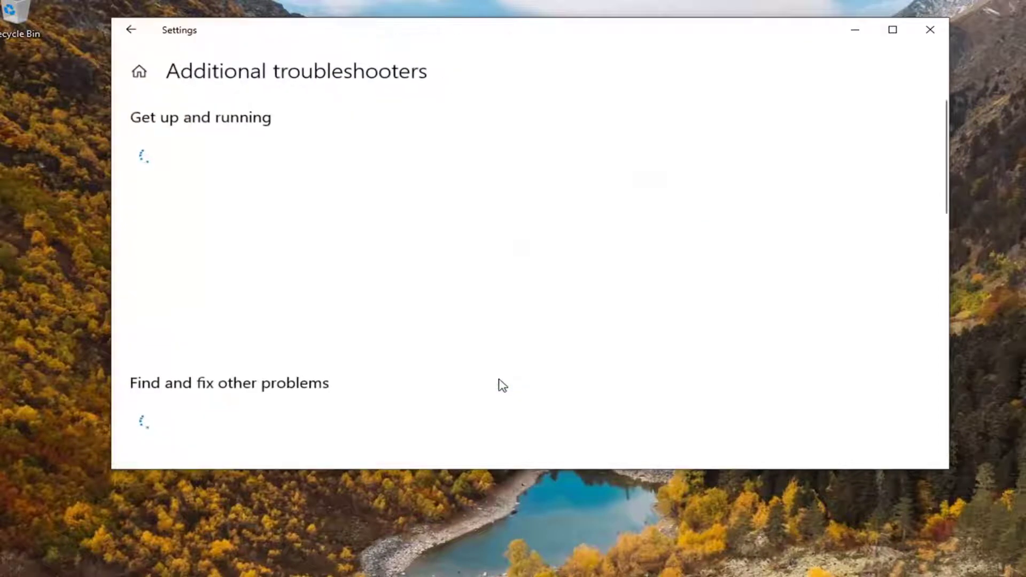
left_click(185, 274)
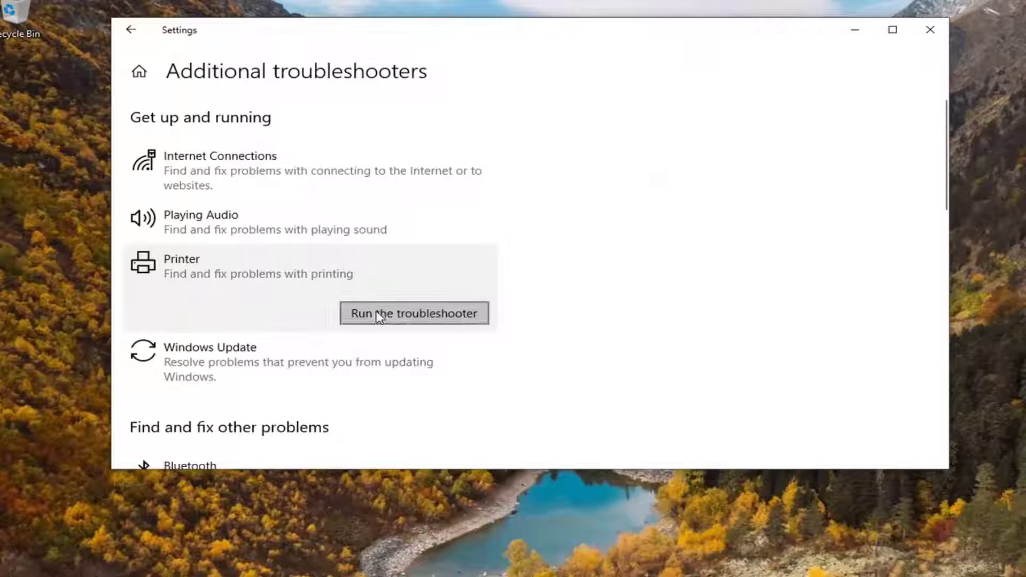
Run the Printer troubleshooter.
left_click(472, 318)
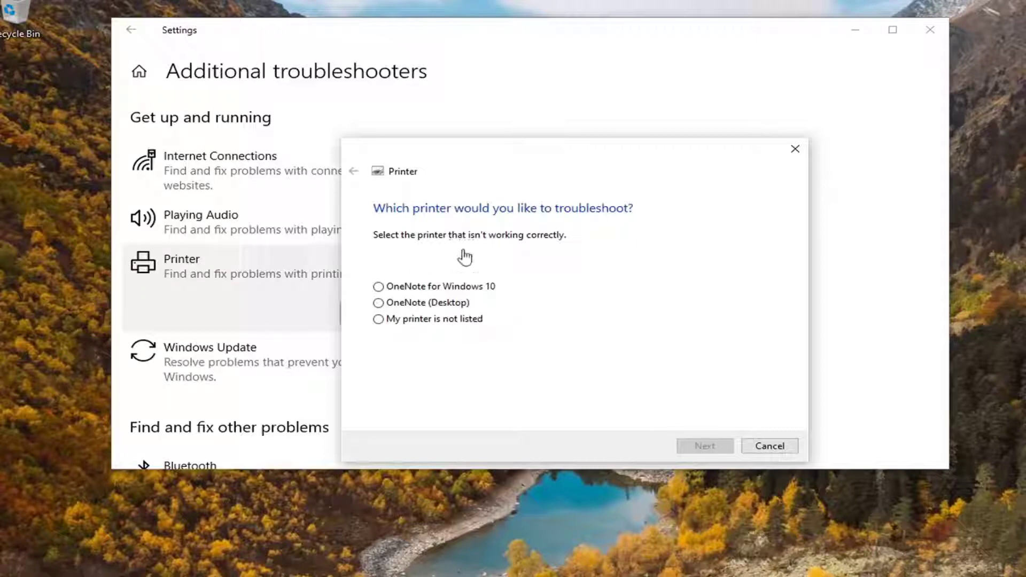
Choose OneNote for Windows 10 and apply the fix that makes it the default printer.
left_click(434, 287)
left_click(695, 445)
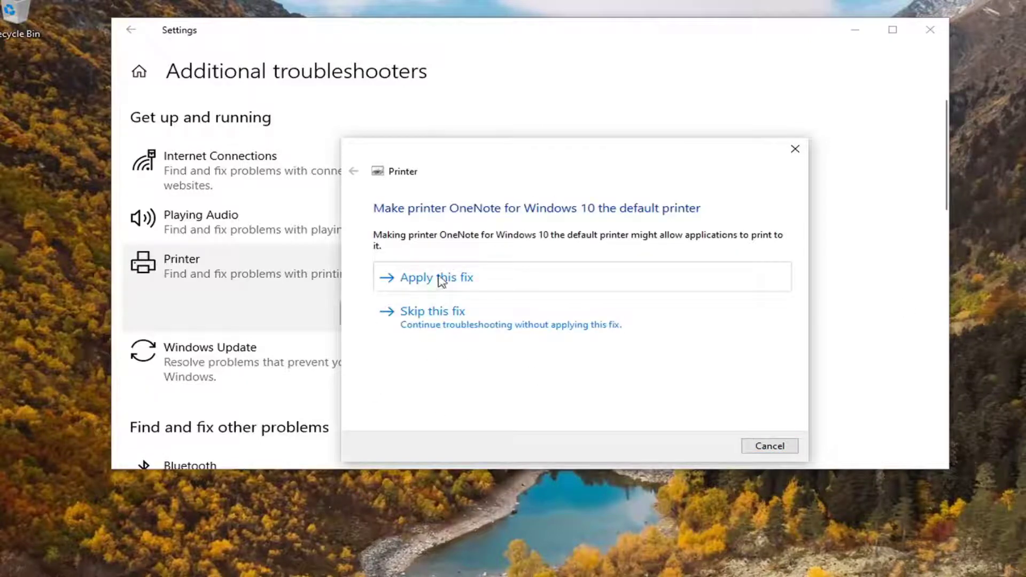
left_click(441, 281)
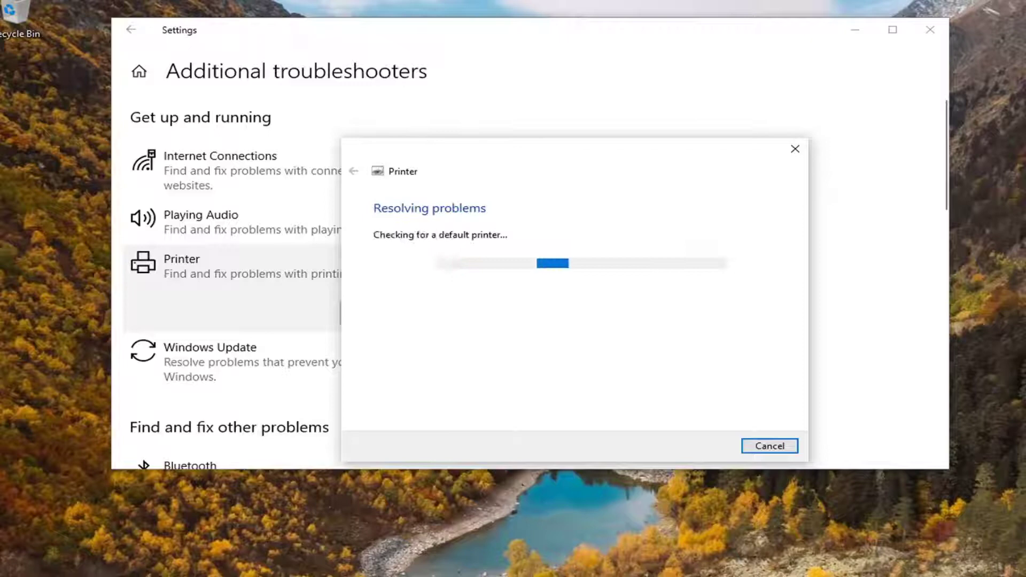